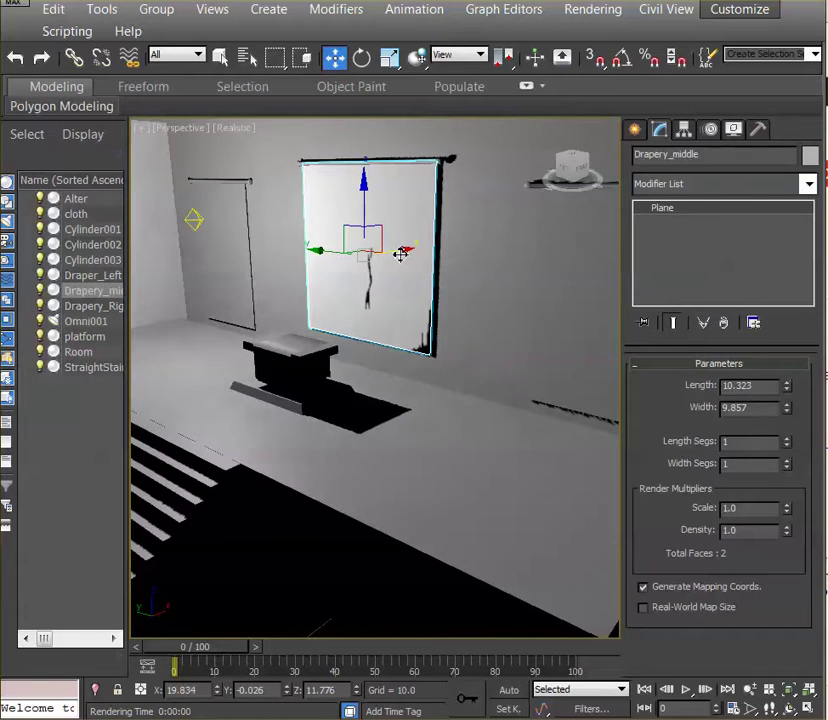
# Move the middle drapery away from the wall to X about 15.99 and render the perspective view
pyautogui.moveTo(400, 254); pyautogui.dragTo(355, 257)
pyautogui.click(596, 14)
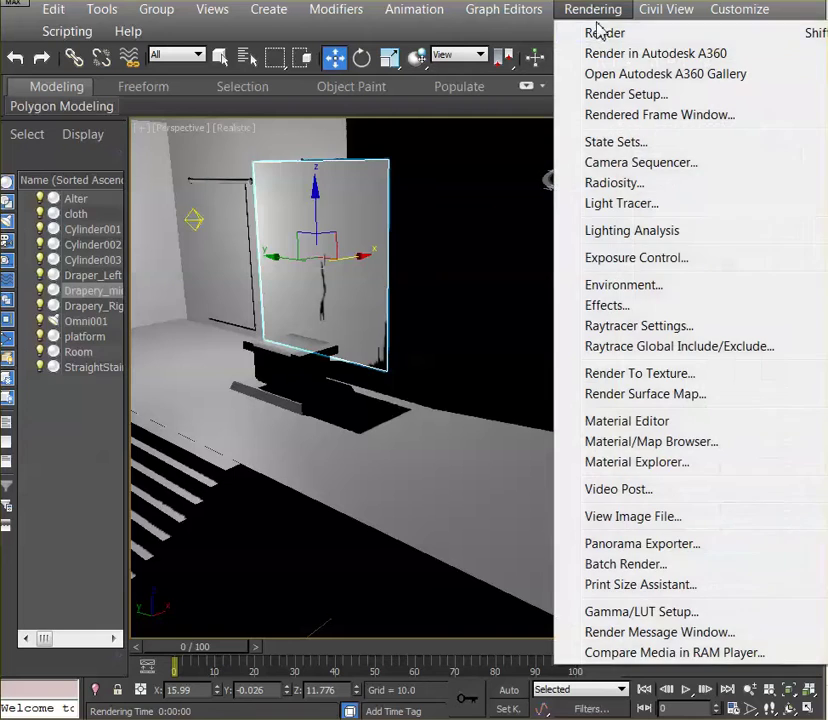
pyautogui.click(600, 32)
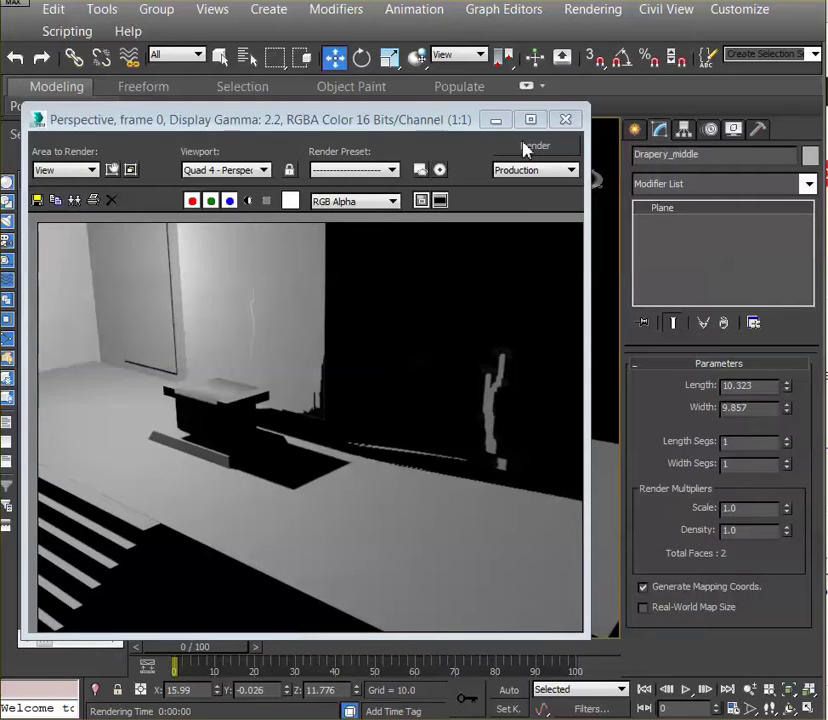
pyautogui.click(566, 119)
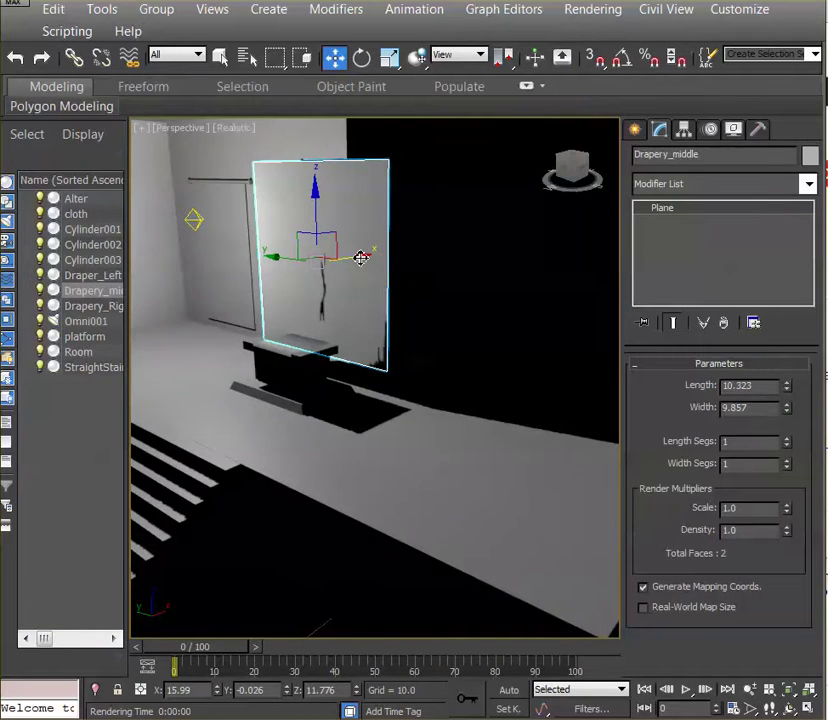
# Move the middle drapery back toward the wall to X about 19.08 and render the perspective view
pyautogui.moveTo(360, 258); pyautogui.dragTo(399, 262)
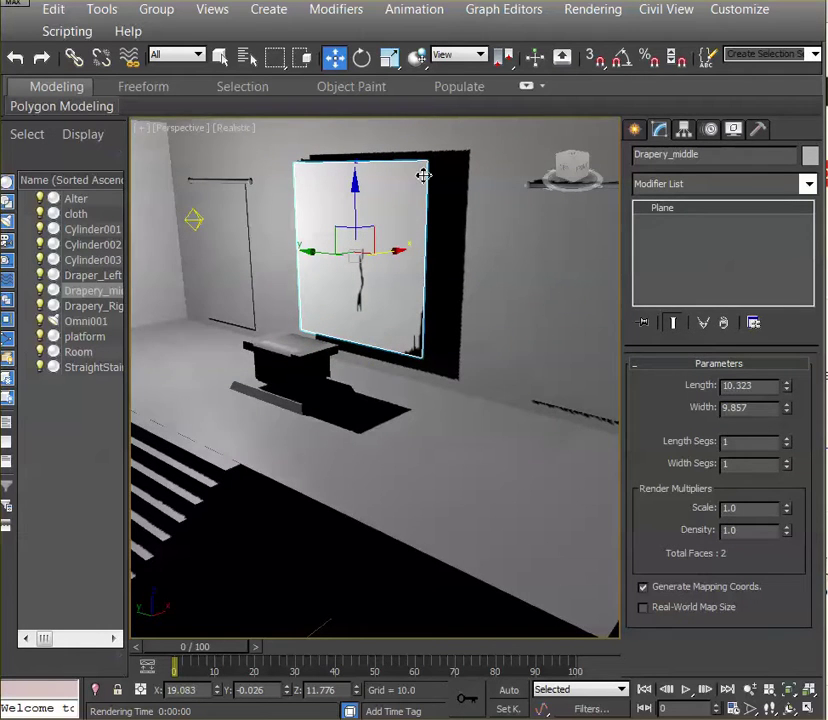
pyautogui.click(575, 17)
pyautogui.click(588, 31)
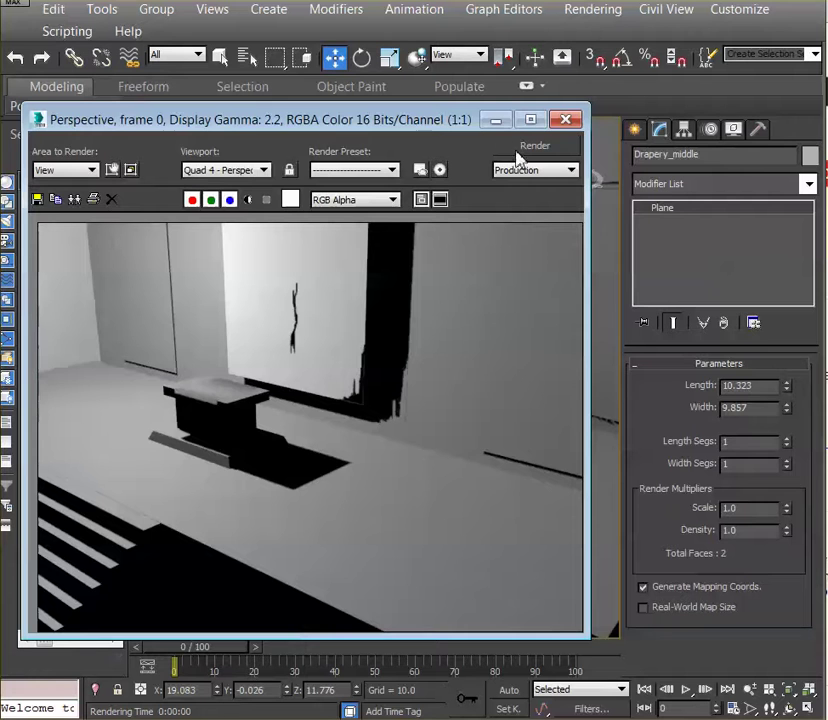
pyautogui.click(494, 121)
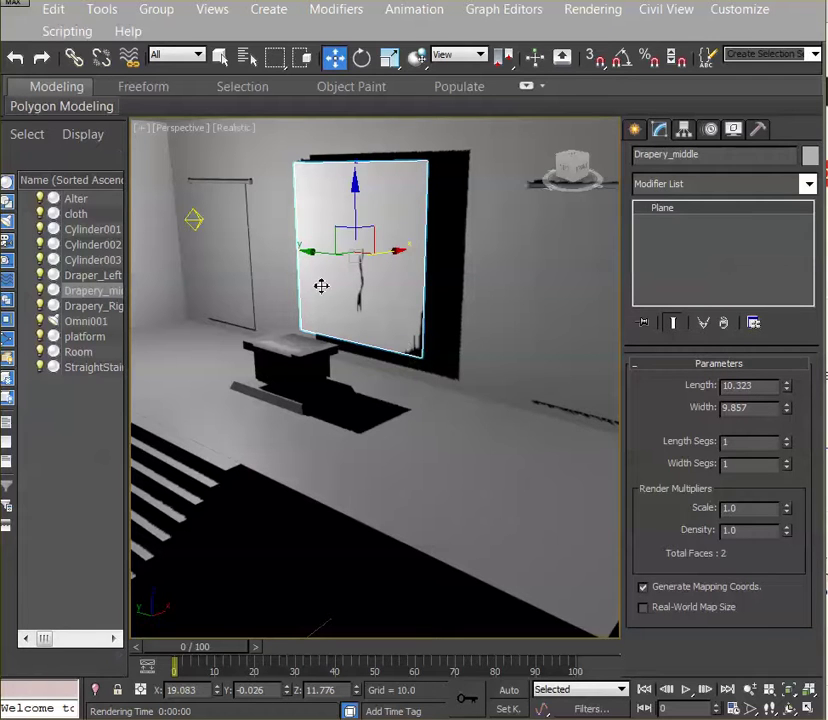
# Move the left drapery off the wall to X about 16.8, and move the omni light to Y about 0.53
pyautogui.click(225, 270)
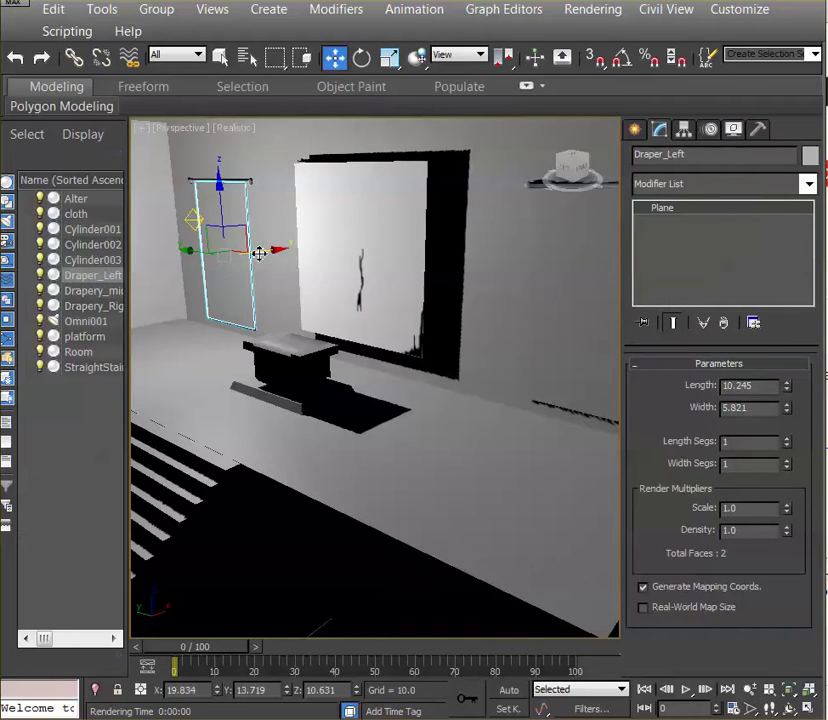
pyautogui.moveTo(270, 252); pyautogui.dragTo(233, 261)
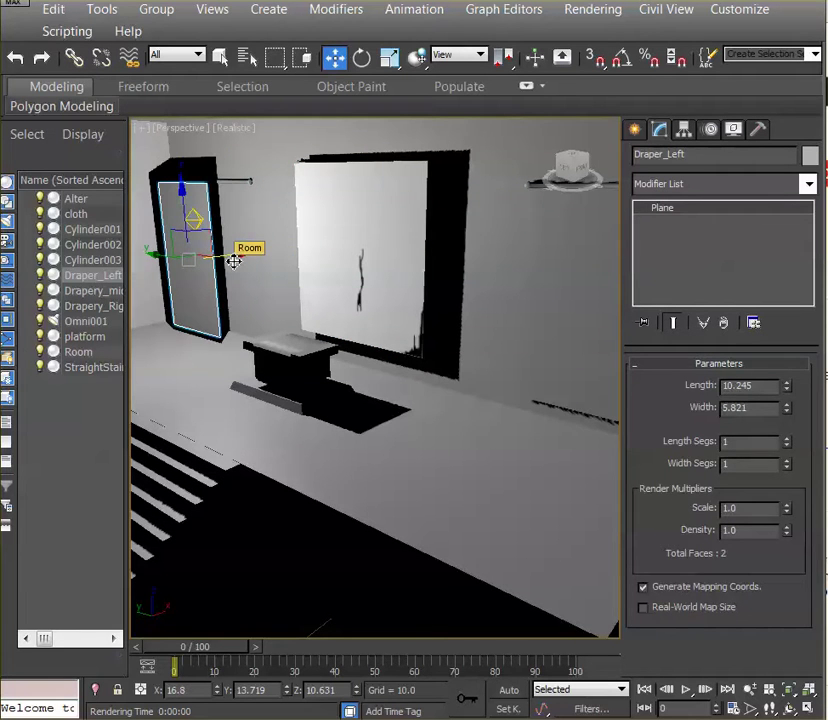
pyautogui.click(192, 219)
pyautogui.moveTo(189, 218); pyautogui.dragTo(244, 243)
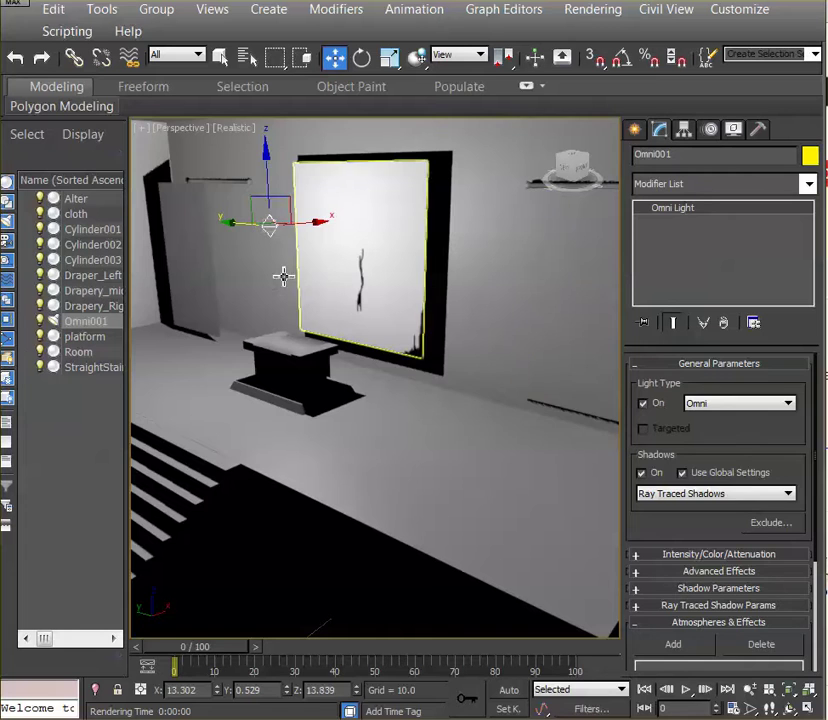
# Apply a UVW Map modifier to the left drapery
pyautogui.click(190, 254)
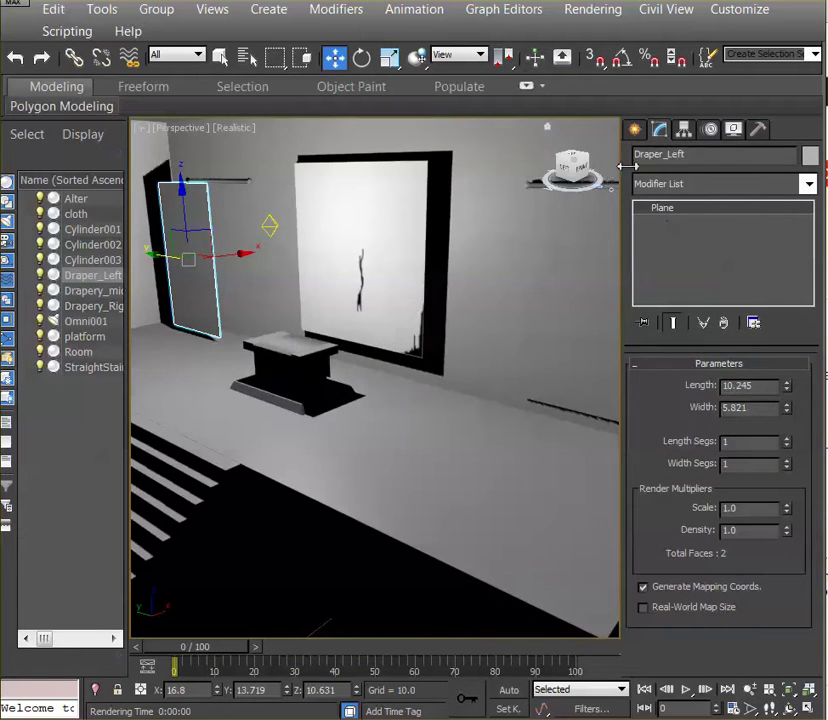
pyautogui.click(345, 9)
pyautogui.moveTo(374, 222)
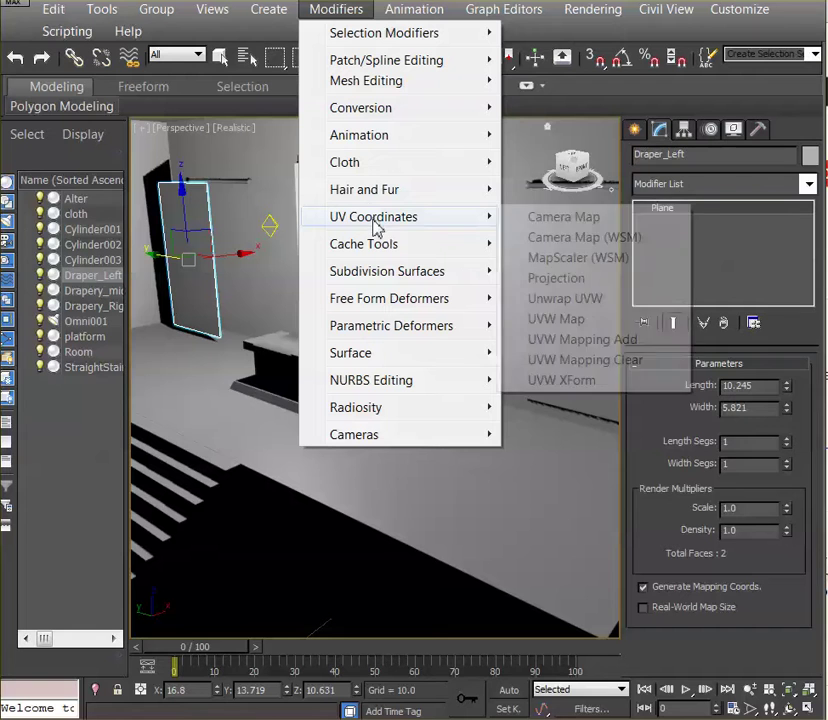
pyautogui.click(555, 320)
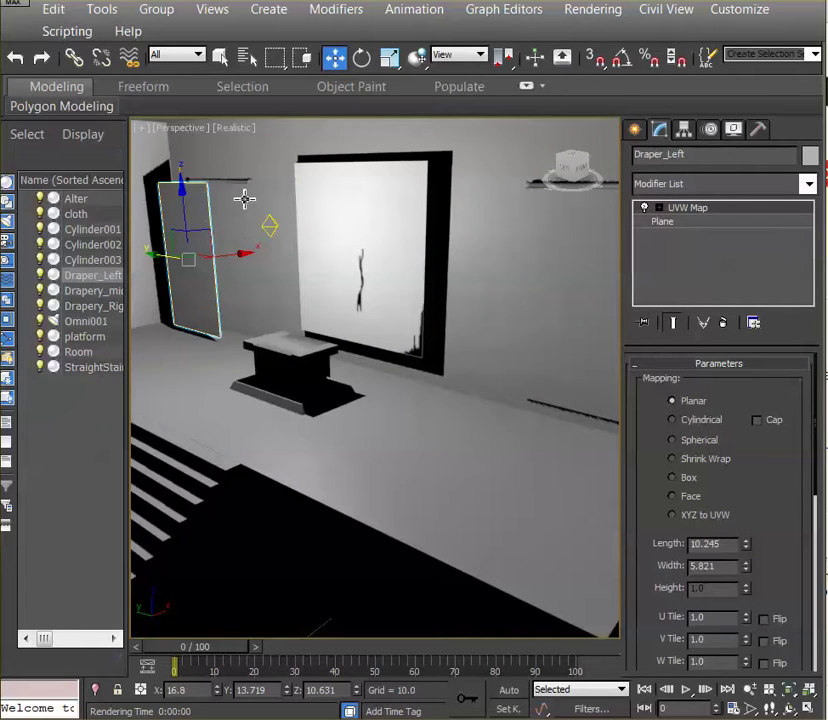
pyautogui.press('m')
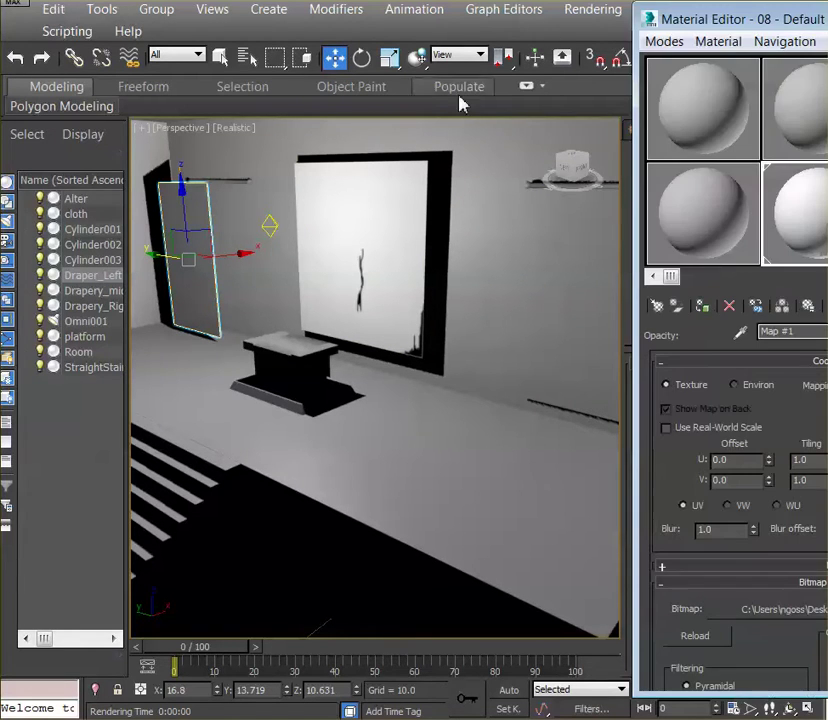
pyautogui.moveTo(728, 33); pyautogui.dragTo(692, 52)
pyautogui.click(630, 61)
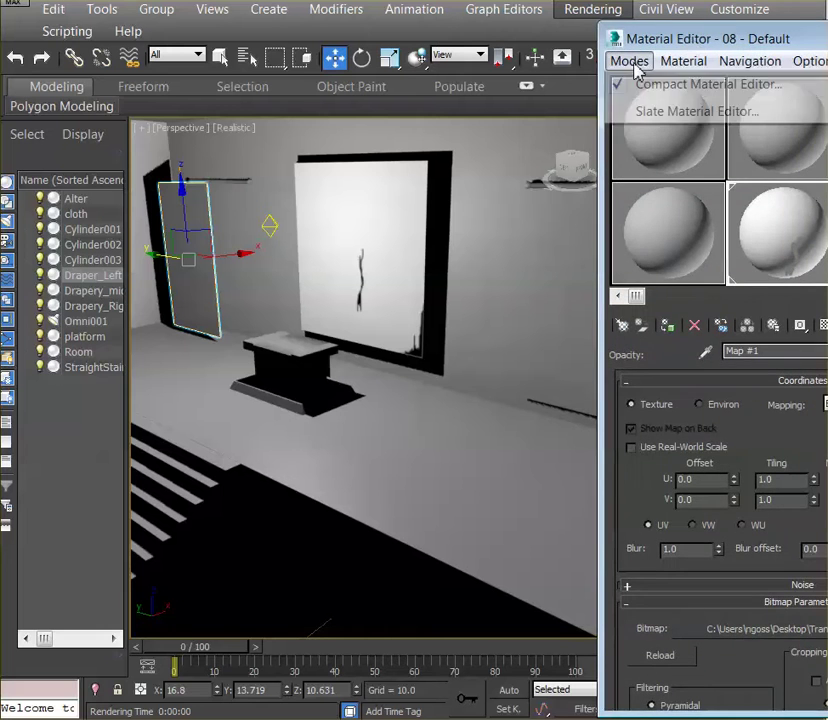
pyautogui.click(660, 86)
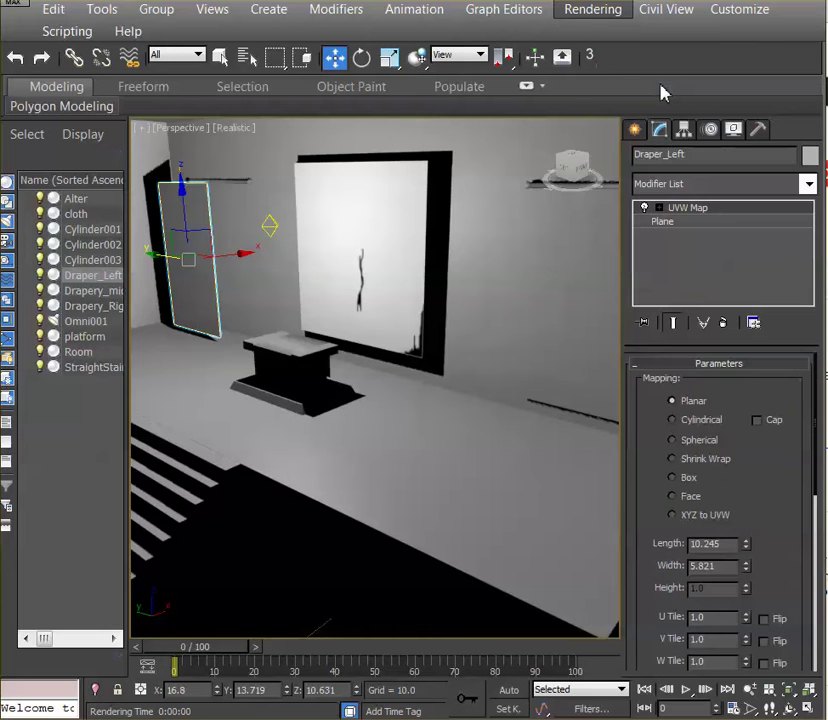
# Assign the 07 - Default material to the left drapery and turn on the material's shaded display in the viewport
pyautogui.press('m')
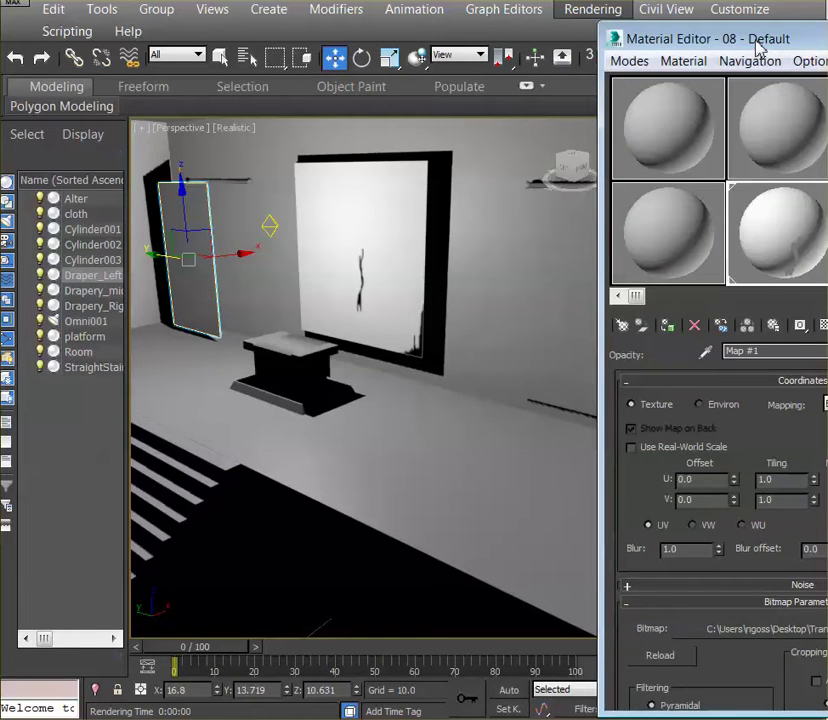
pyautogui.moveTo(758, 46); pyautogui.dragTo(758, 38)
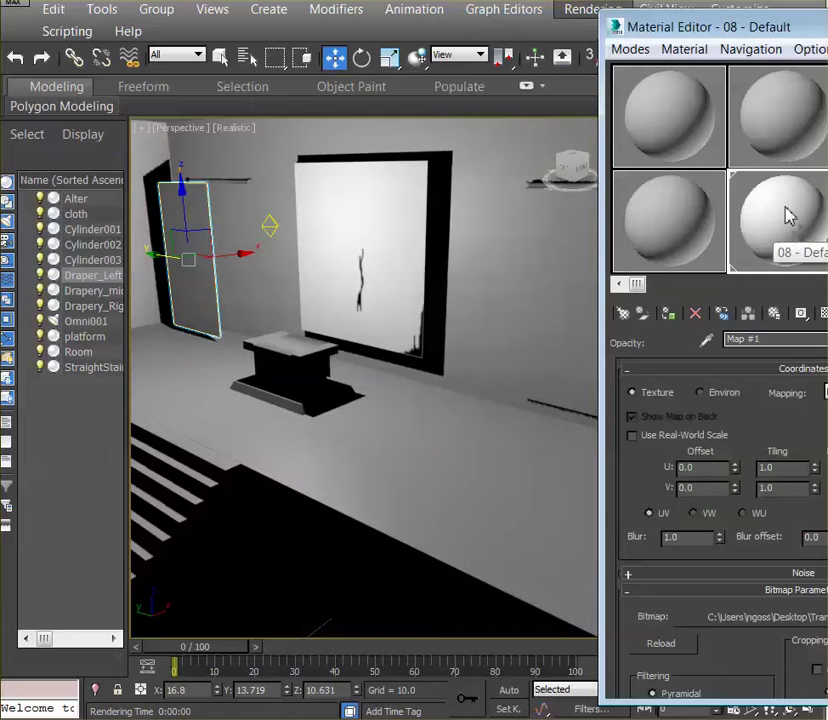
pyautogui.click(664, 220)
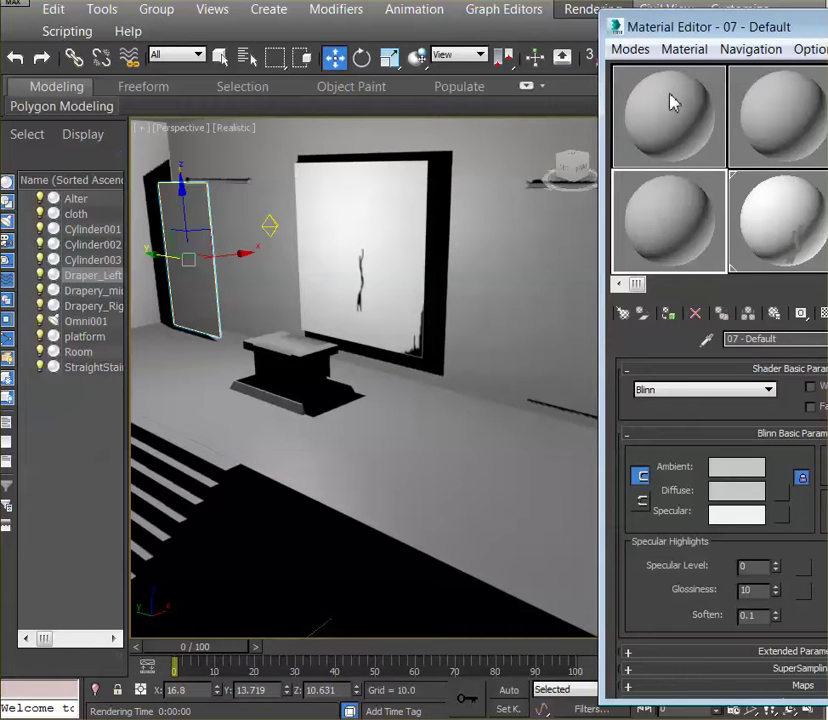
pyautogui.moveTo(711, 30); pyautogui.dragTo(615, 18)
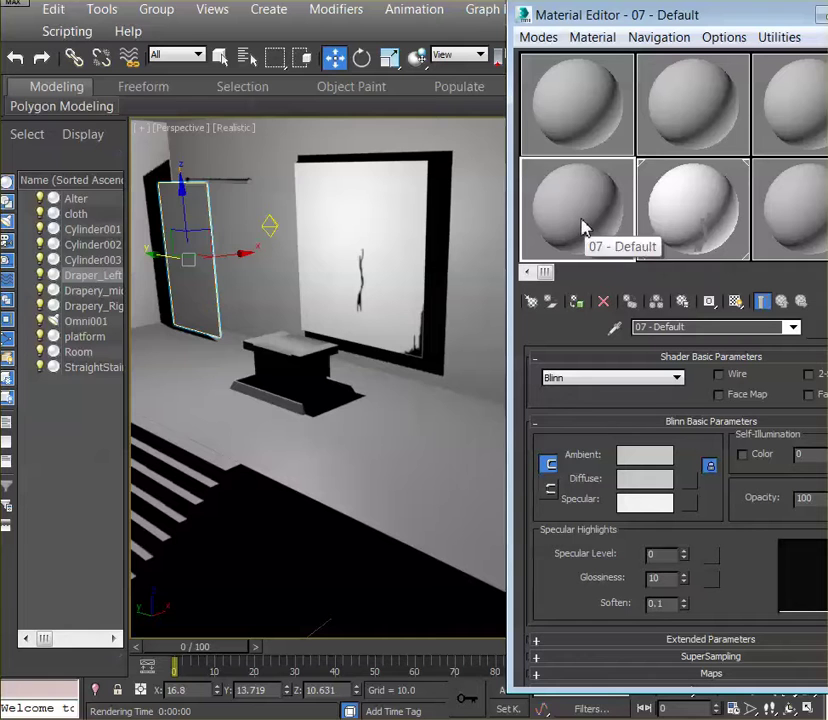
pyautogui.moveTo(569, 224); pyautogui.dragTo(190, 228)
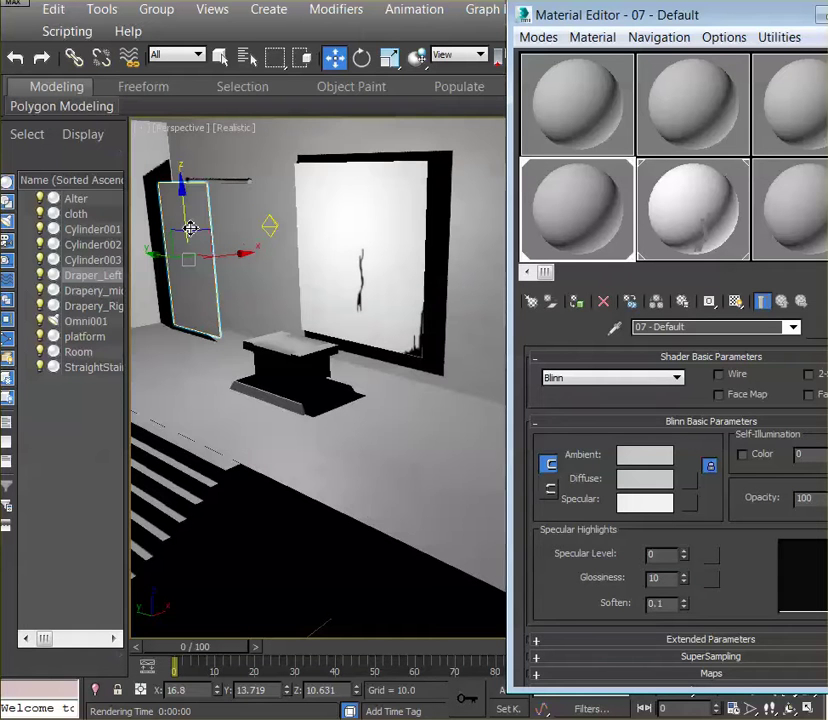
pyautogui.click(736, 305)
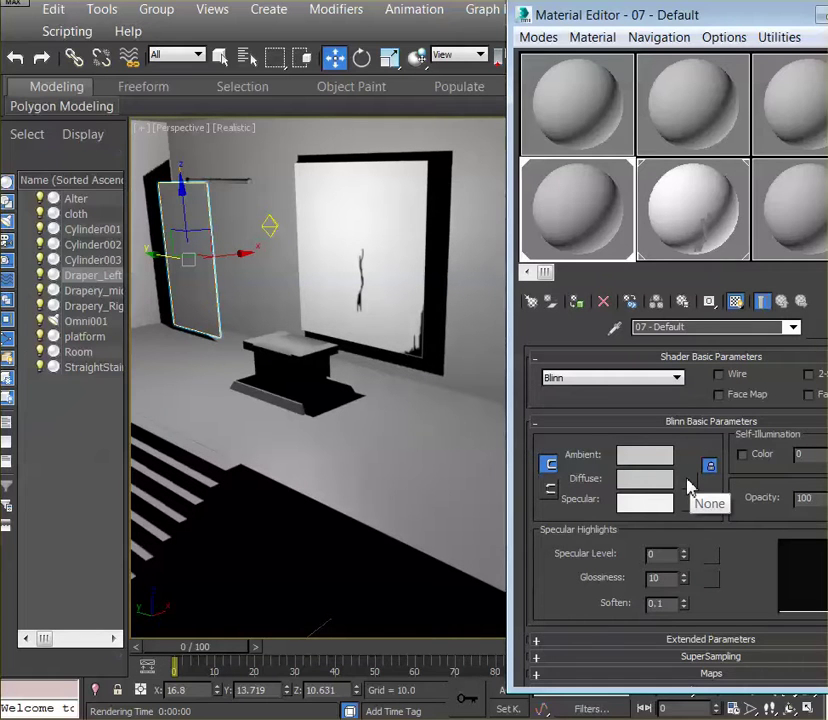
# Load the Transparency image as the bitmap for the material's diffuse color and assign the material to the left drapery
pyautogui.click(689, 482)
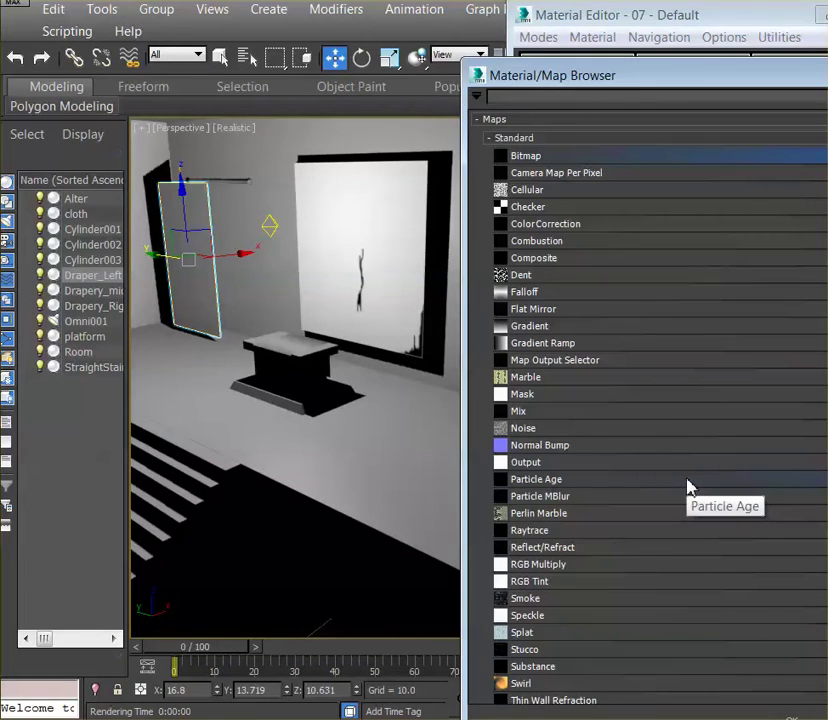
pyautogui.doubleClick(536, 157)
pyautogui.click(212, 157)
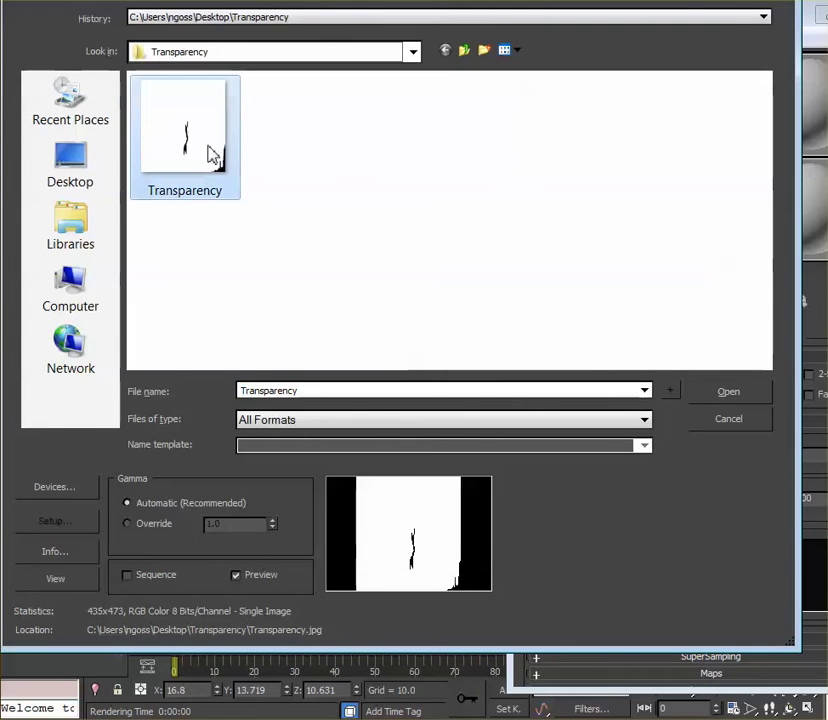
pyautogui.click(728, 393)
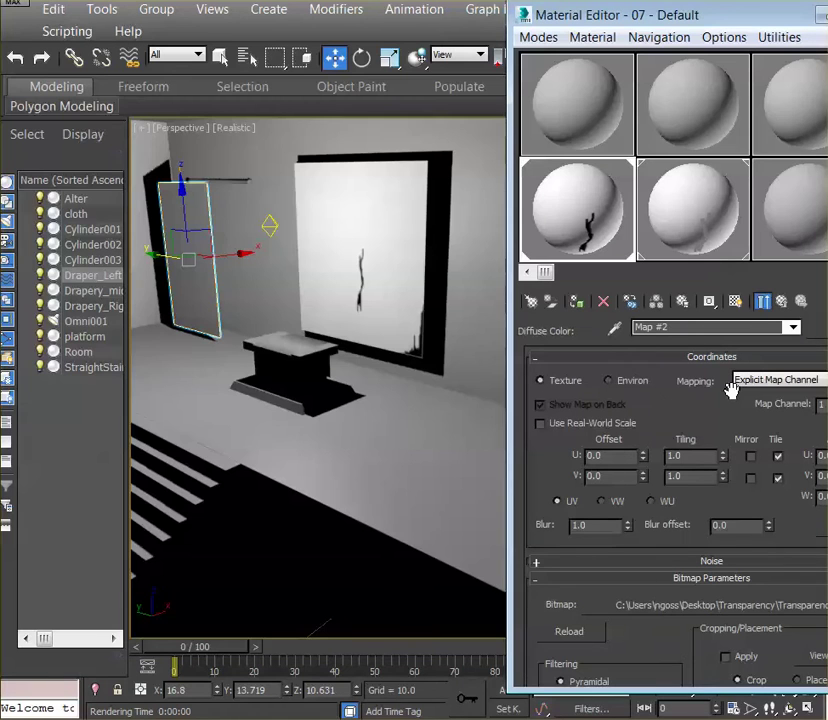
pyautogui.click(577, 300)
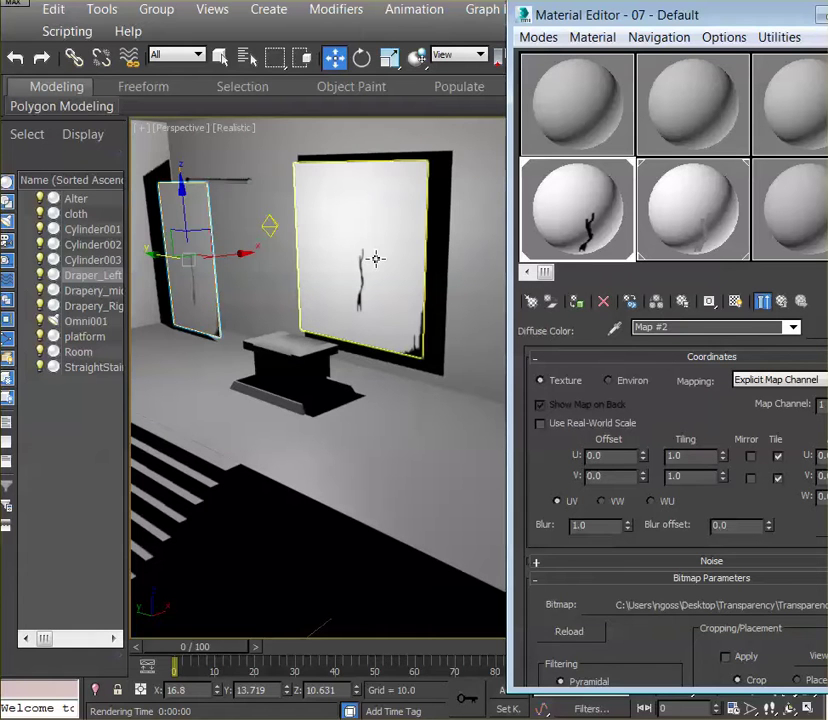
# Render the perspective view to check the texture on the left drapery
pyautogui.hotkey('ctrl', 'r')
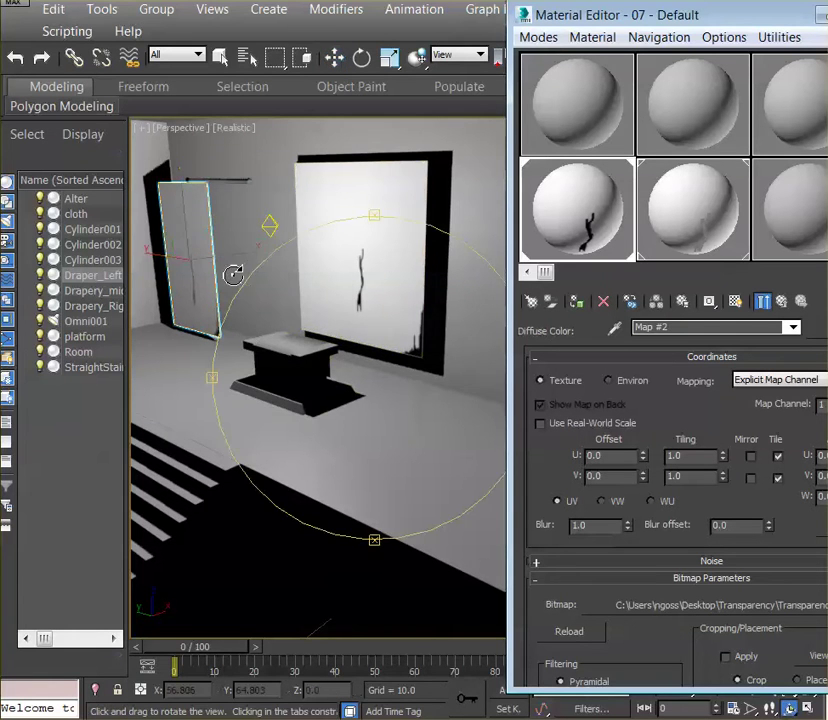
pyautogui.moveTo(233, 273); pyautogui.dragTo(286, 305)
pyautogui.rightClick(286, 305)
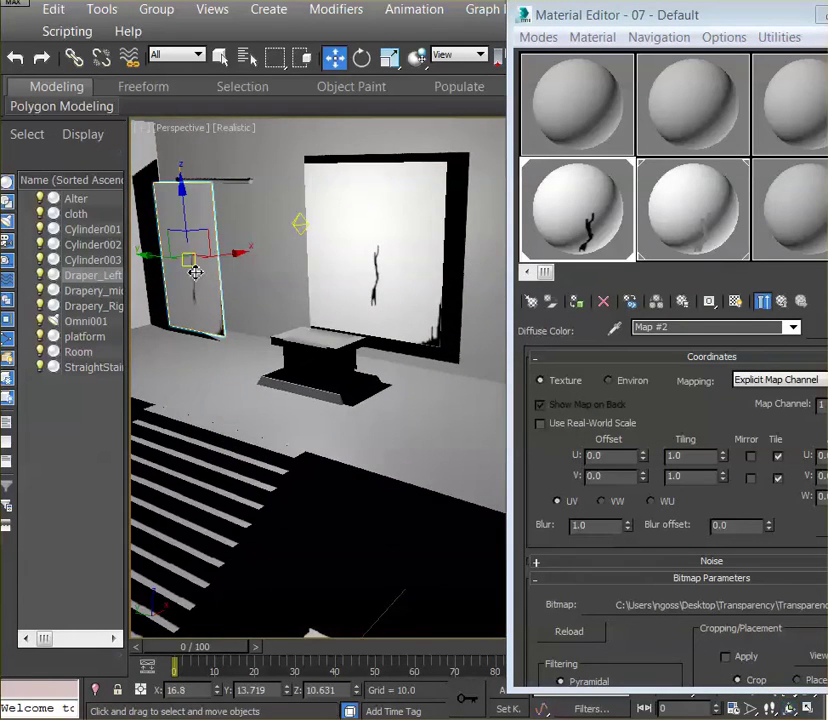
pyautogui.scroll(5, 273, 302)
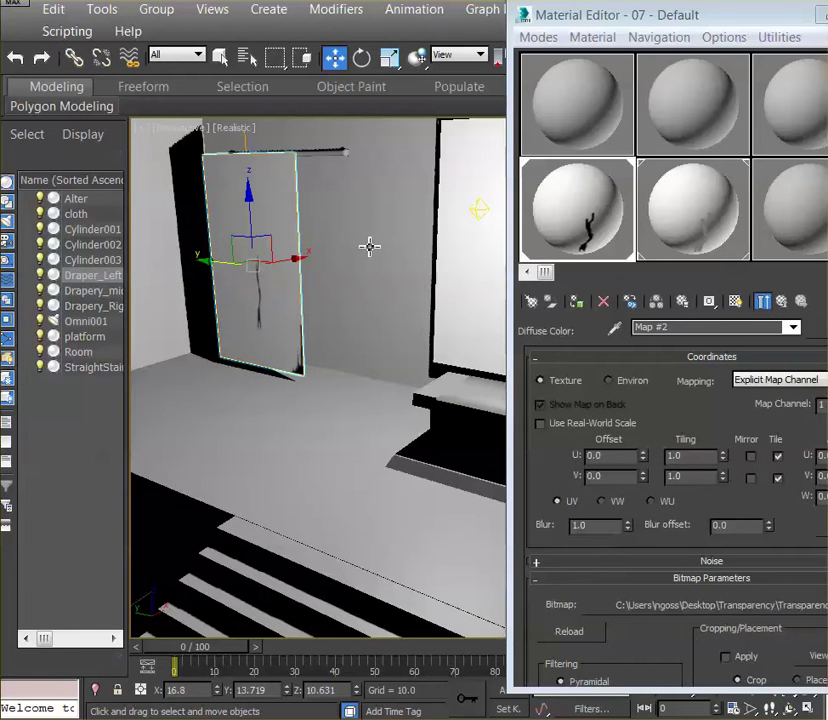
pyautogui.moveTo(610, 17); pyautogui.dragTo(582, 94)
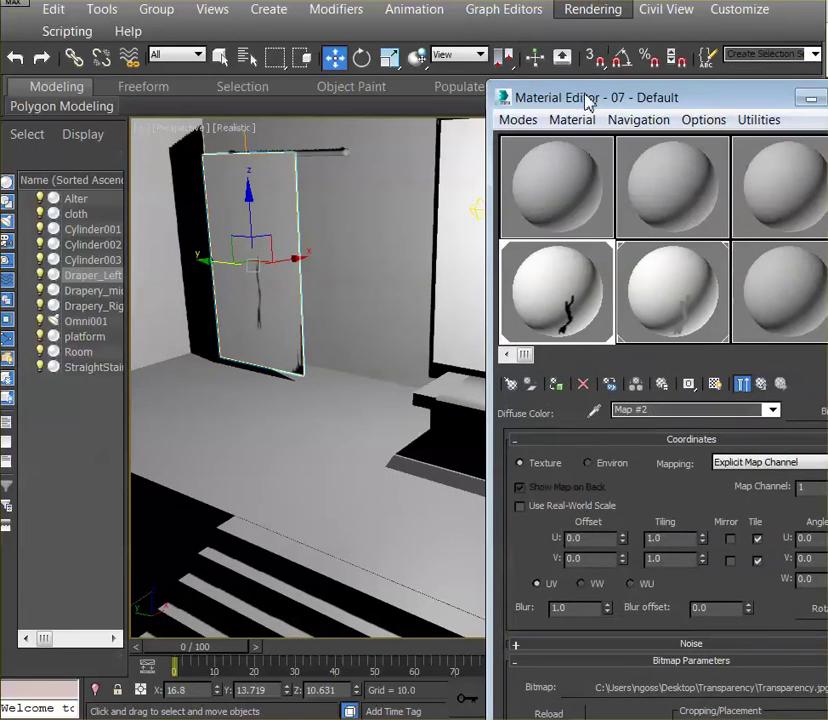
pyautogui.click(595, 9)
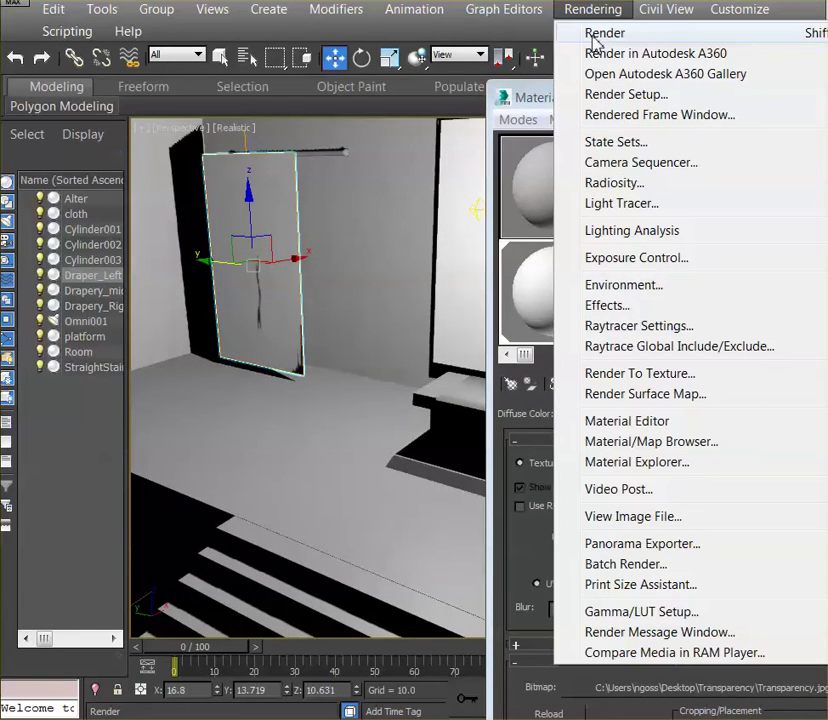
pyautogui.click(600, 34)
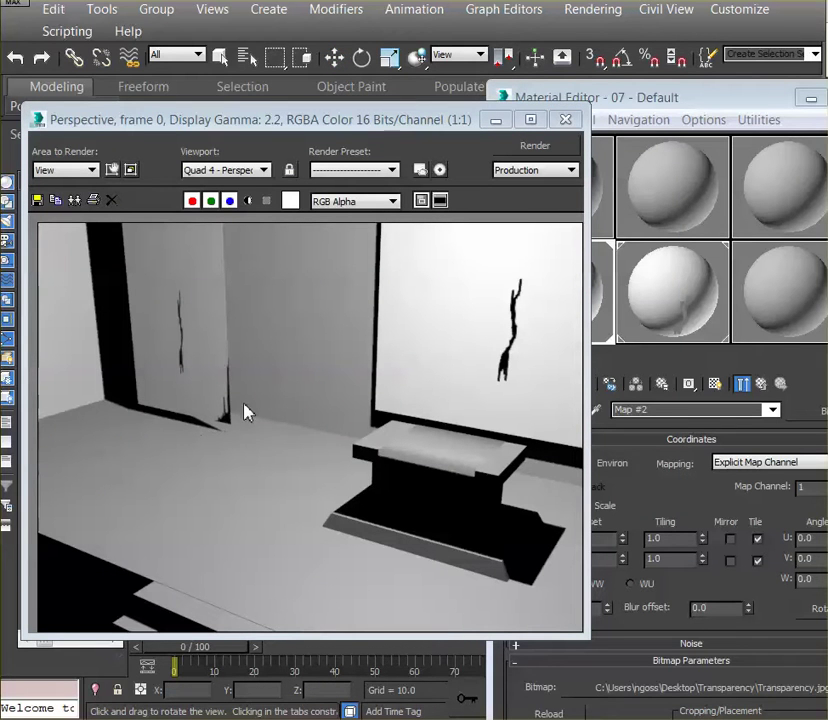
pyautogui.click(494, 119)
# Move the left drapery back toward the wall to X about 19.53, and move the omni light to Y about 15.37
pyautogui.press('w')
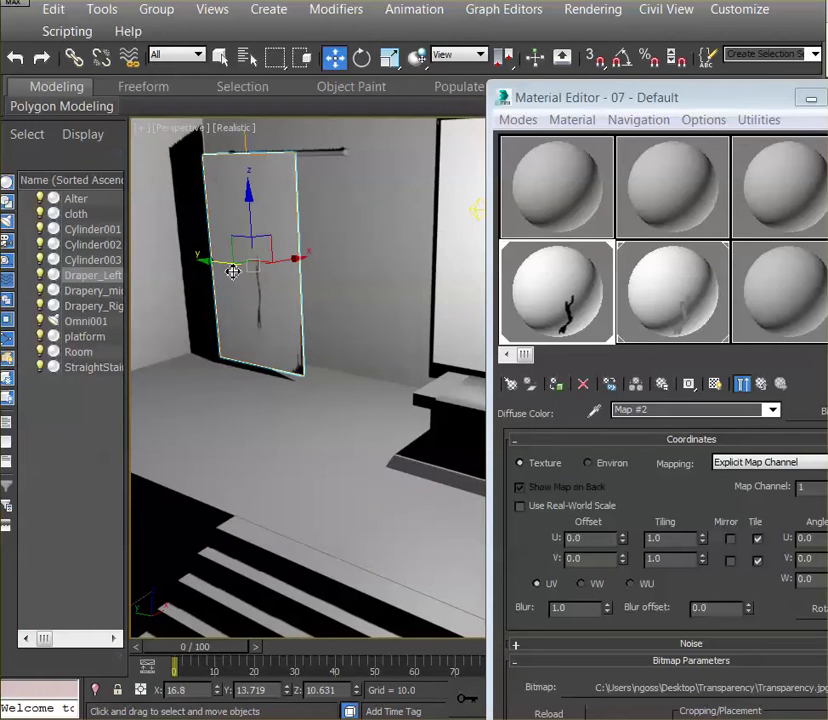
pyautogui.moveTo(292, 258); pyautogui.dragTo(329, 255)
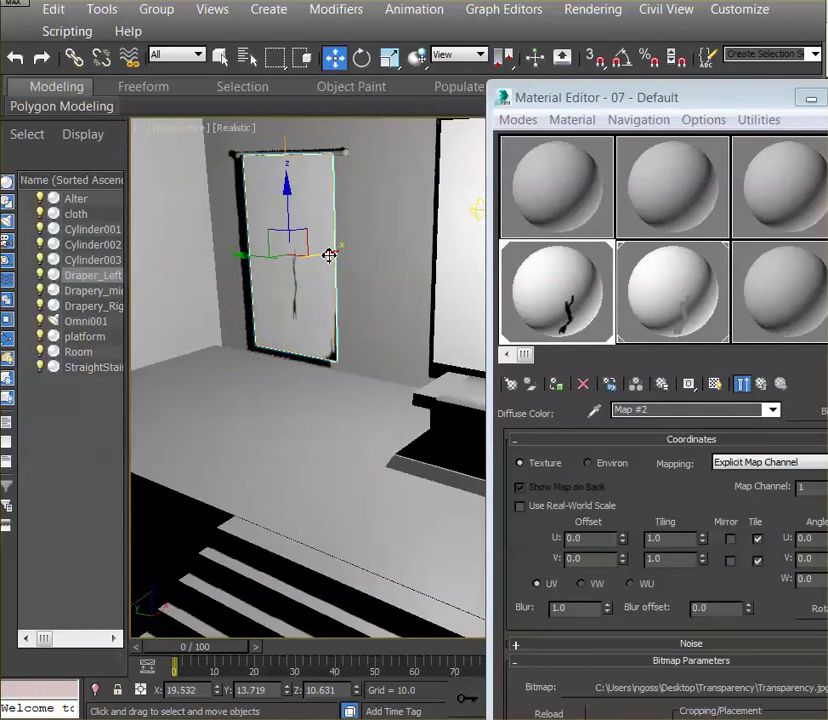
pyautogui.scroll(-3, 357, 270)
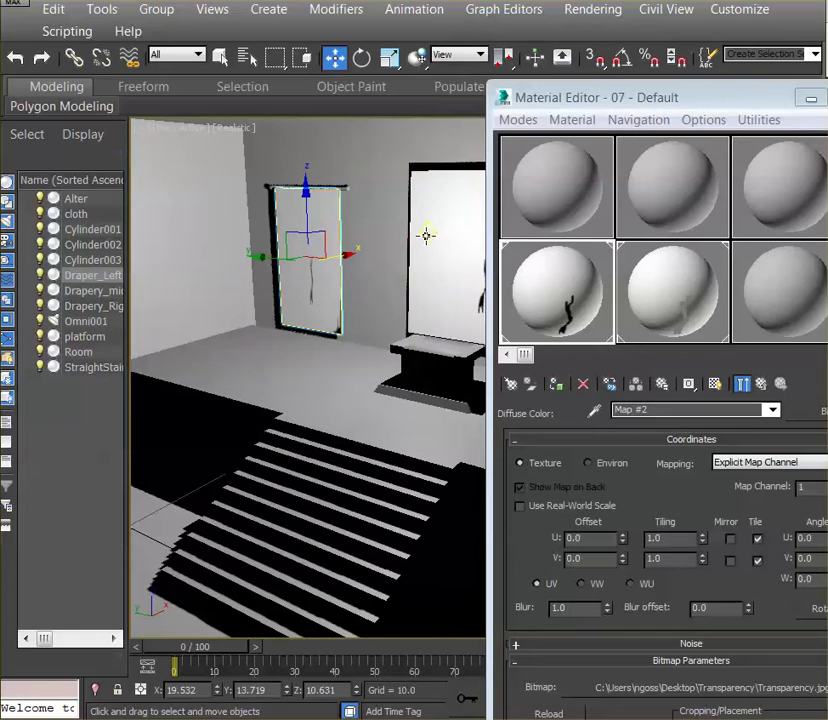
pyautogui.click(427, 236)
pyautogui.moveTo(392, 237); pyautogui.dragTo(184, 224)
pyautogui.moveTo(375, 266); pyautogui.dragTo(347, 315, button='middle')
pyautogui.scroll(3, 318, 320)
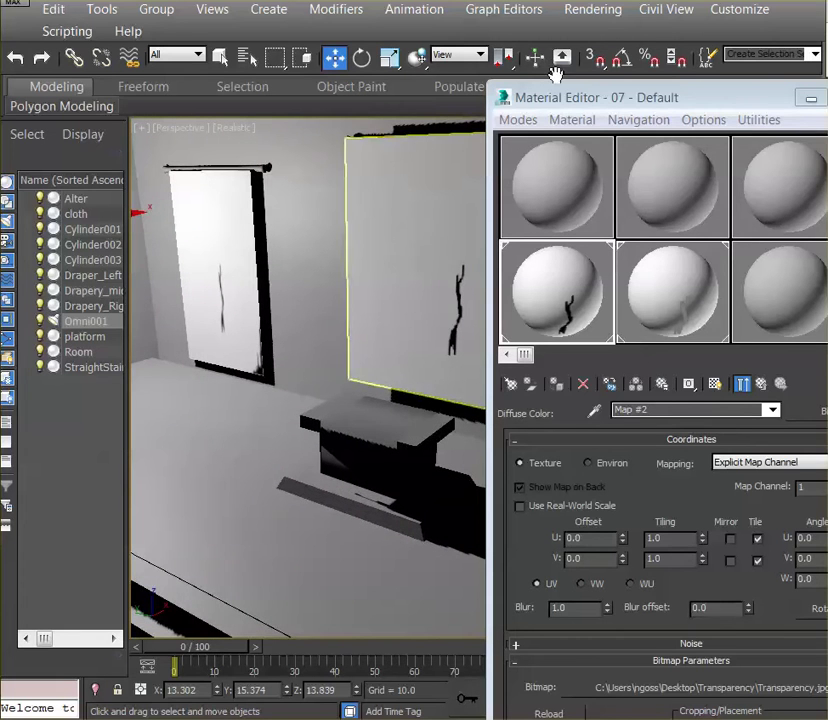
# Render the perspective view to check the draperies and their shadows after moving the omni light
pyautogui.click(594, 14)
pyautogui.click(605, 34)
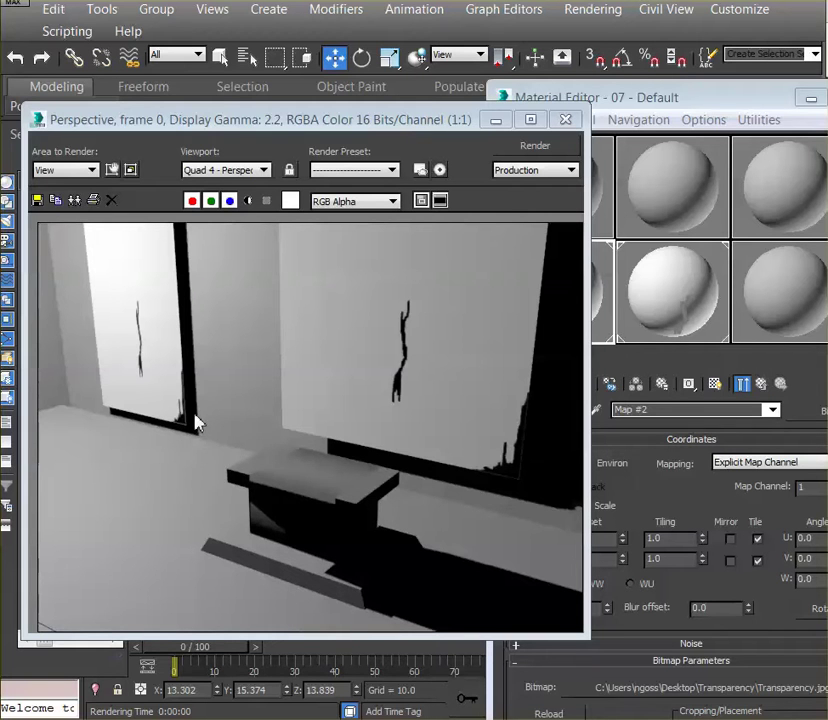
pyautogui.click(495, 122)
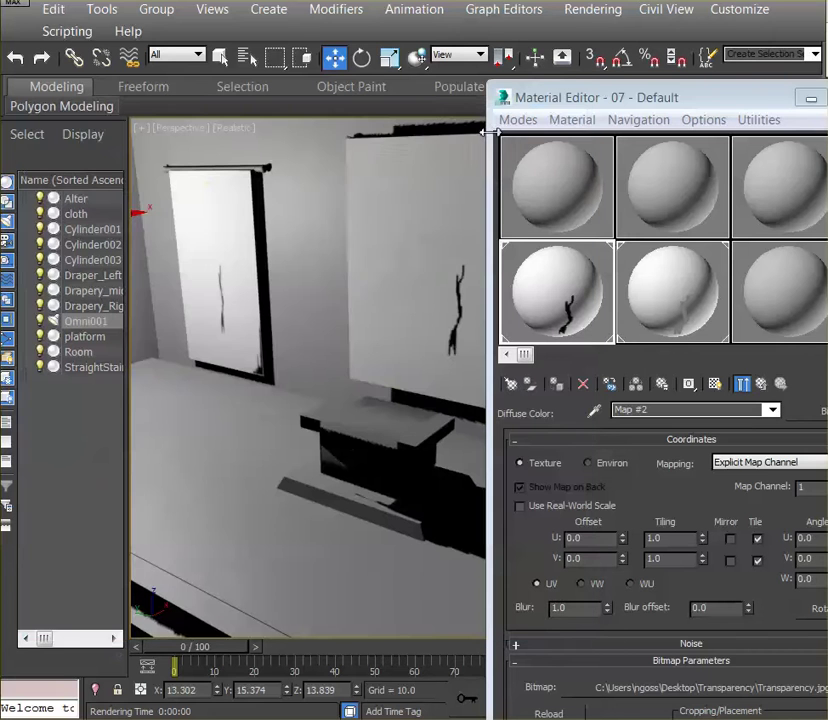
# Turn off the omni light's shadows and render the perspective view for comparison
pyautogui.scroll(-3, 301, 259)
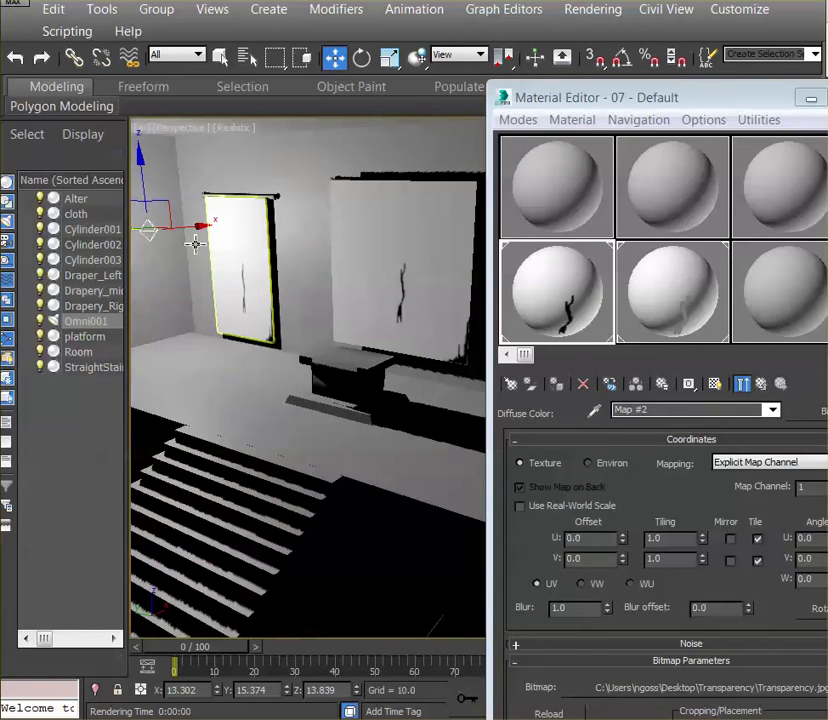
pyautogui.click(808, 99)
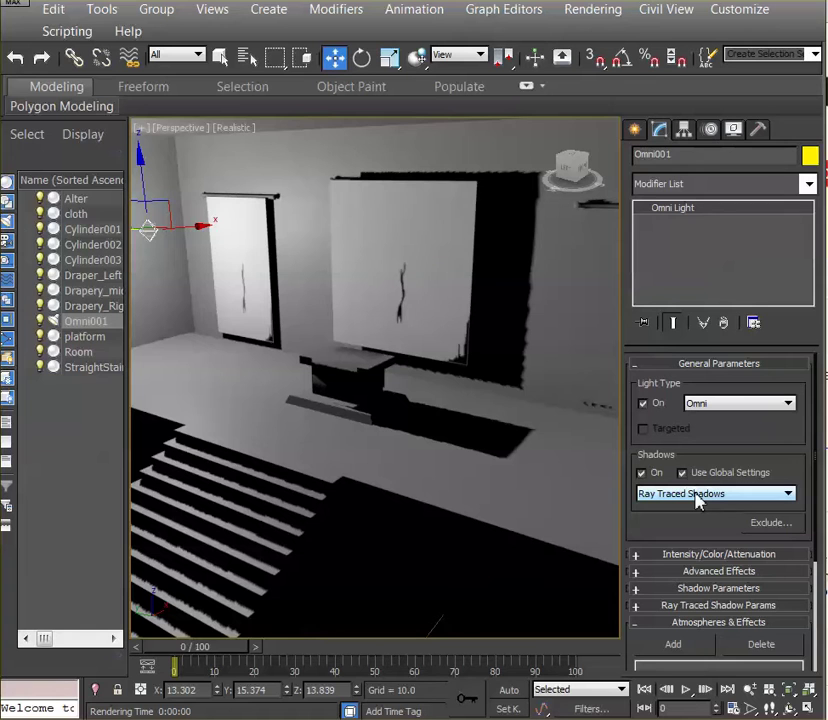
pyautogui.click(642, 474)
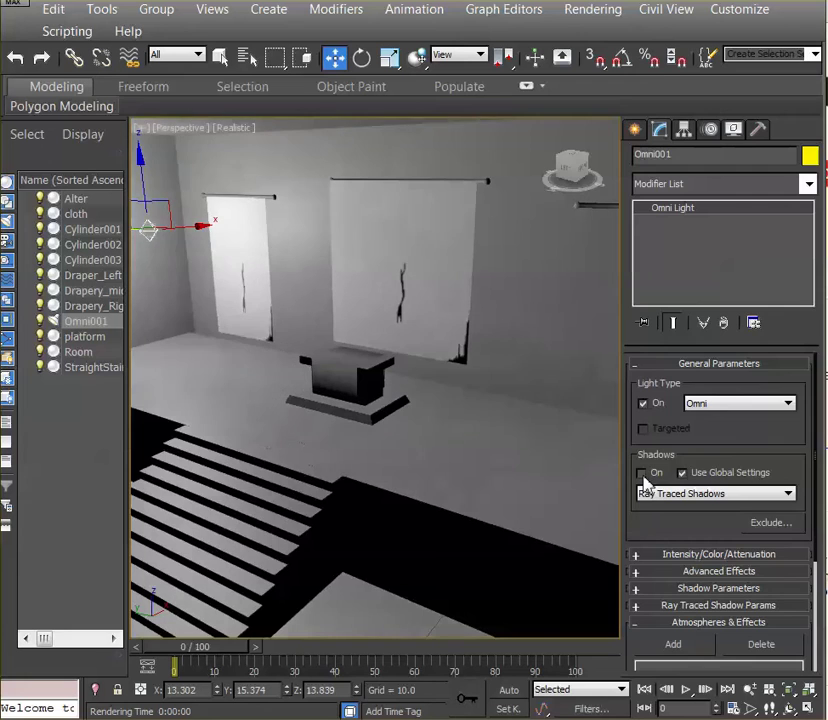
pyautogui.click(586, 11)
pyautogui.click(598, 32)
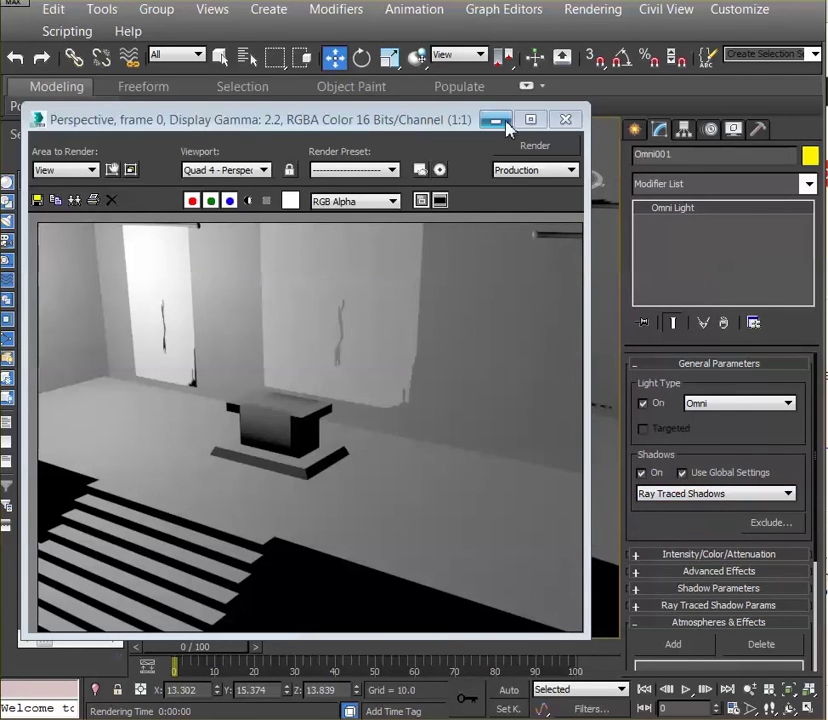
# Render the perspective view again with the omni light's Ray Traced Shadows turned on
pyautogui.click(443, 121)
pyautogui.click(535, 146)
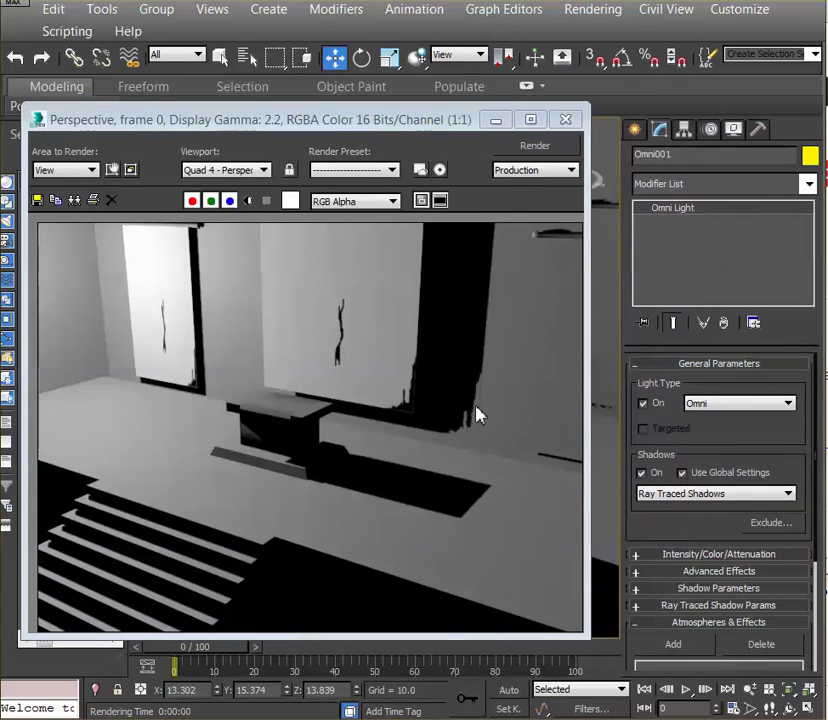
pyautogui.click(496, 121)
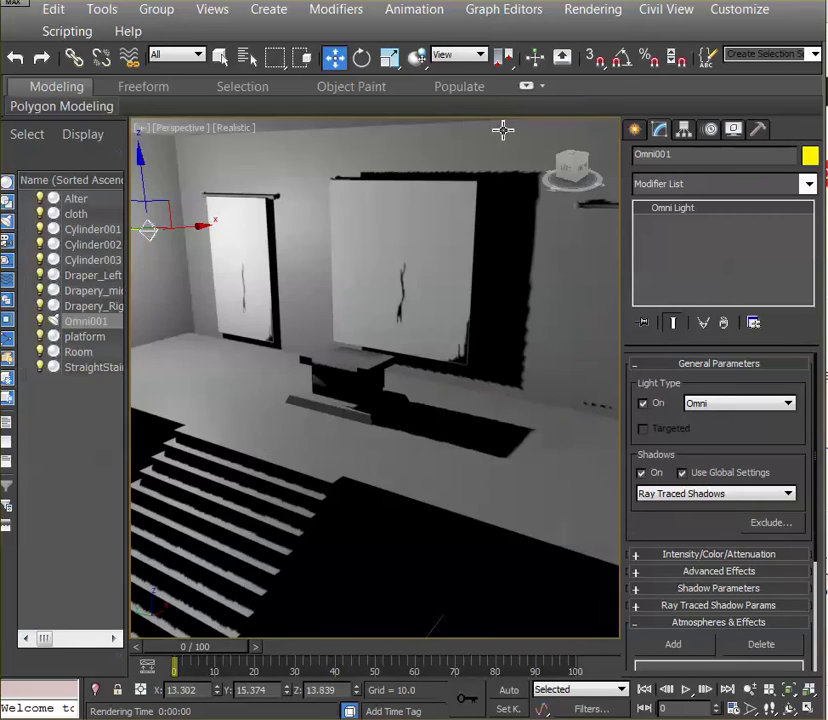
# Load the Transparency image as the bitmap for the 07 - Default material's opacity
pyautogui.press('m')
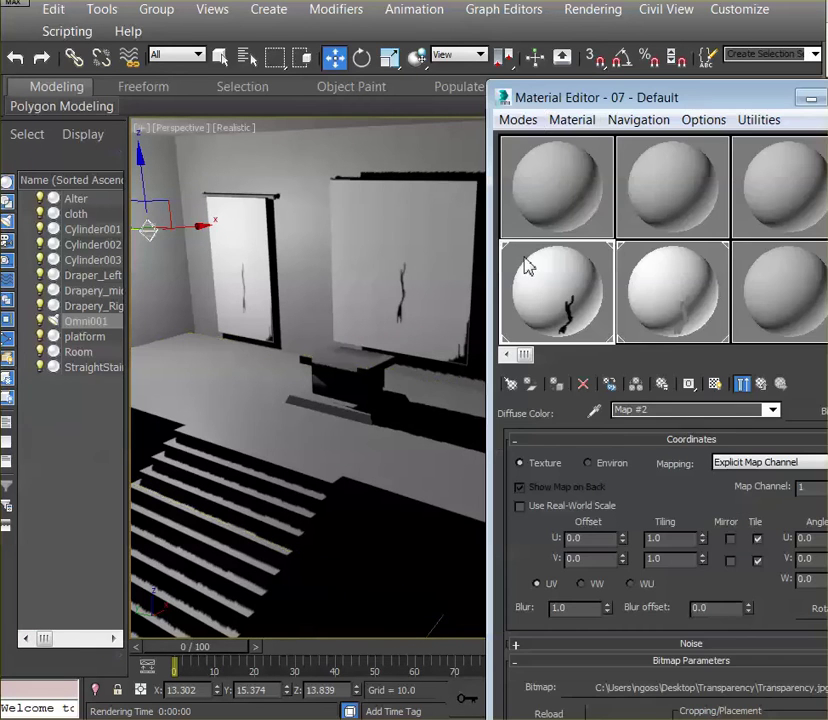
pyautogui.moveTo(582, 94); pyautogui.dragTo(522, 48)
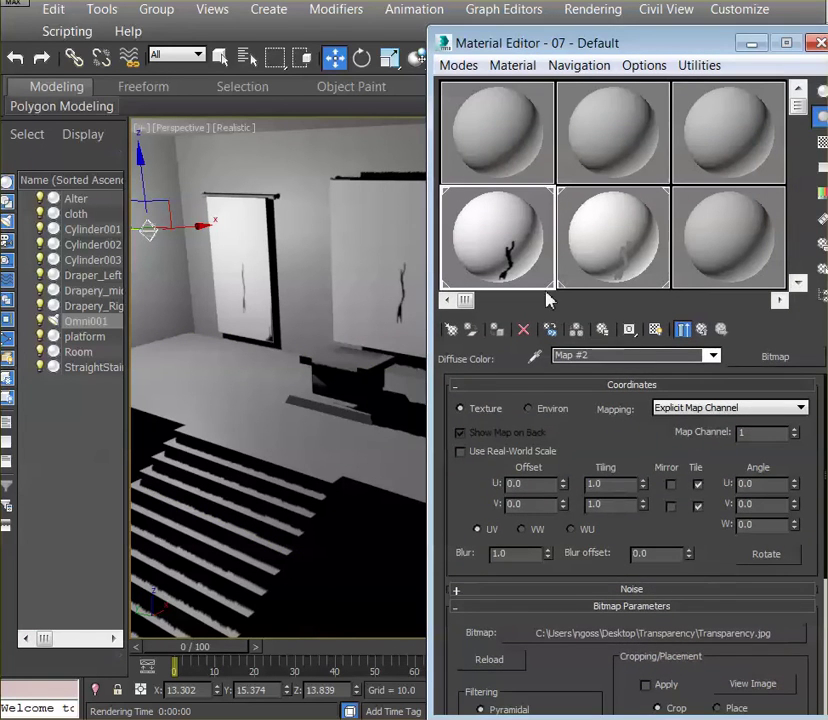
pyautogui.click(713, 356)
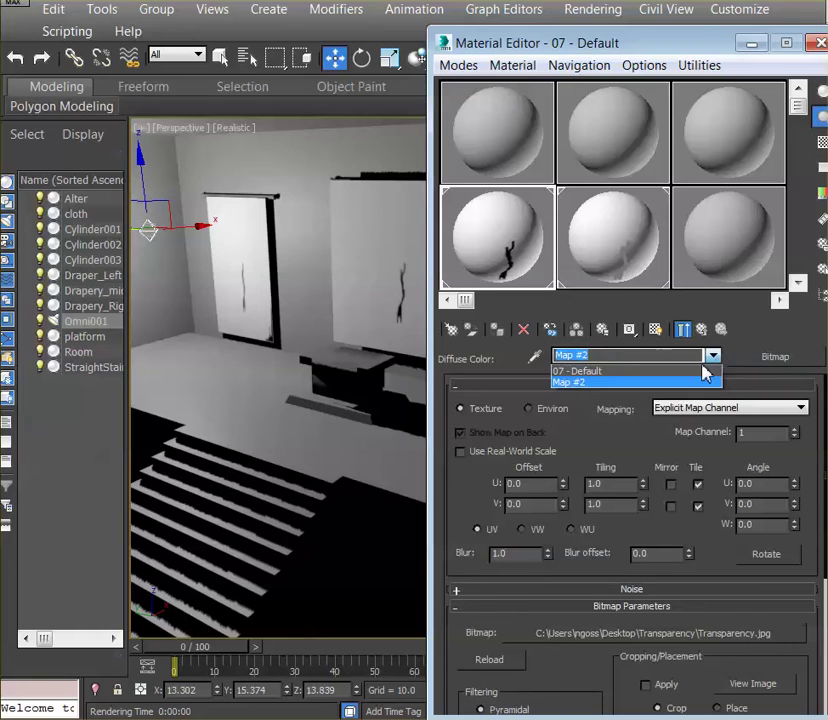
pyautogui.click(688, 378)
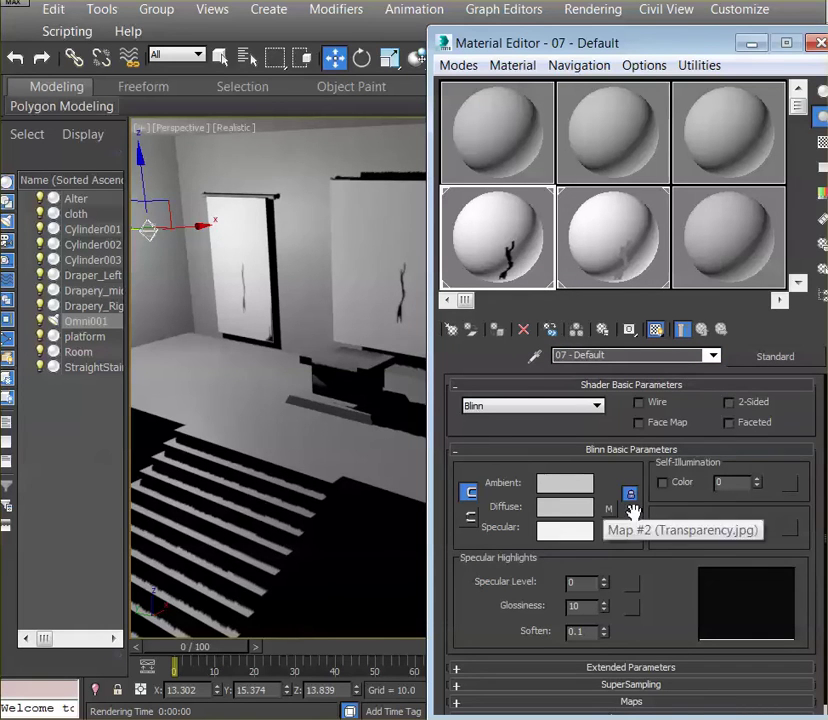
pyautogui.click(788, 530)
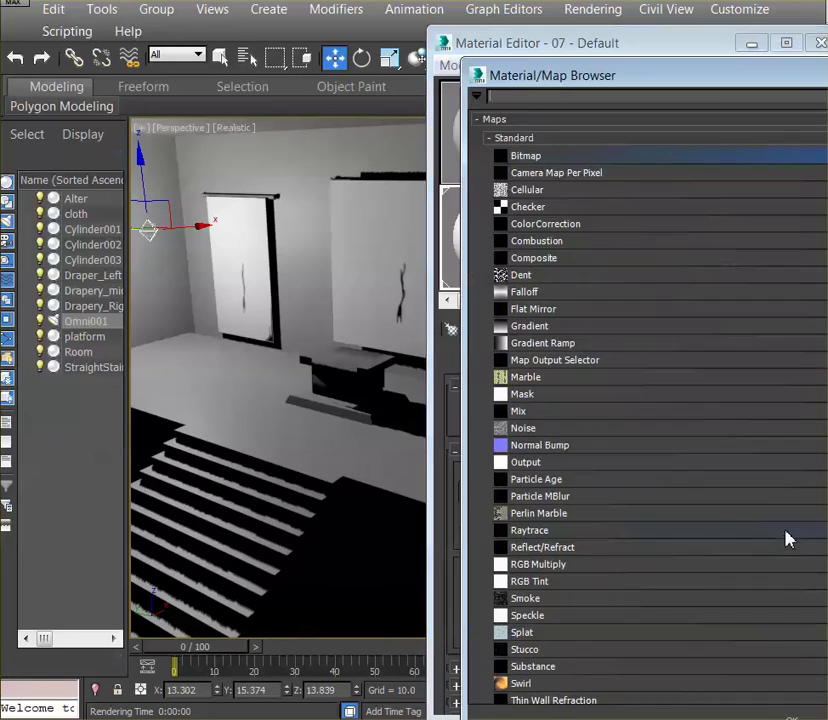
pyautogui.doubleClick(622, 158)
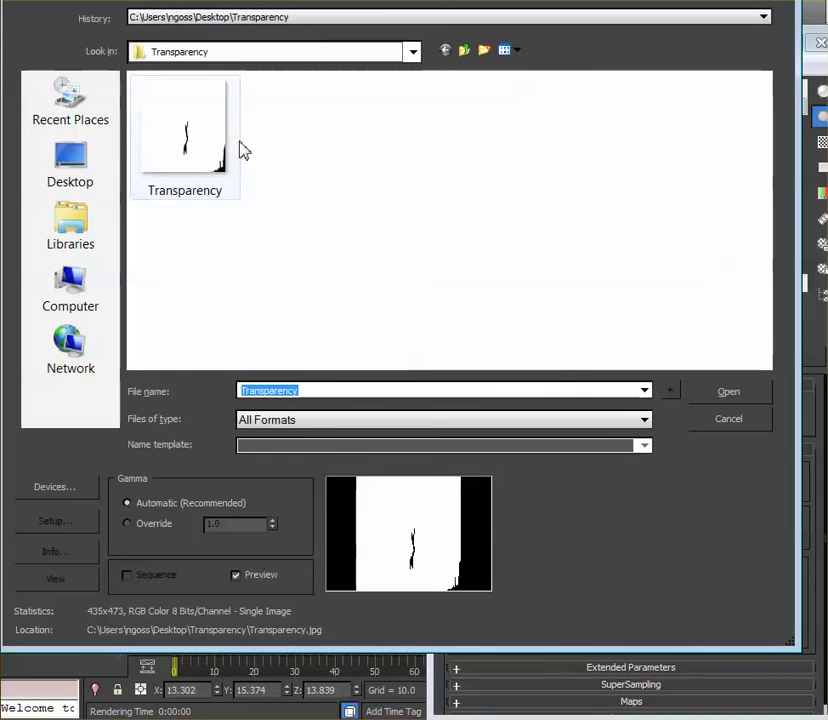
pyautogui.click(174, 139)
pyautogui.click(727, 396)
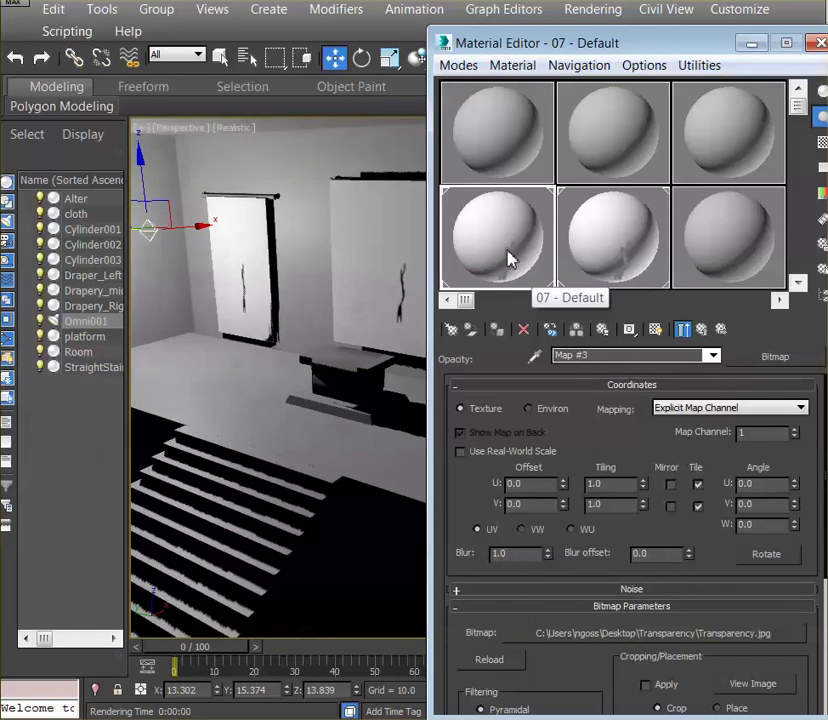
# Render the perspective view to check the opacity map's effect on the torn drapery
pyautogui.click(587, 17)
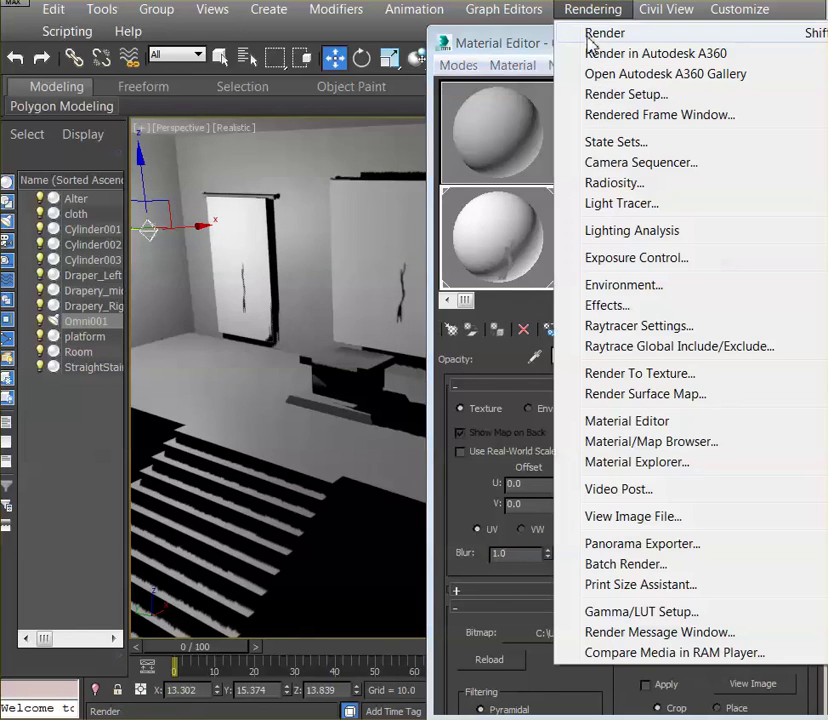
pyautogui.click(588, 34)
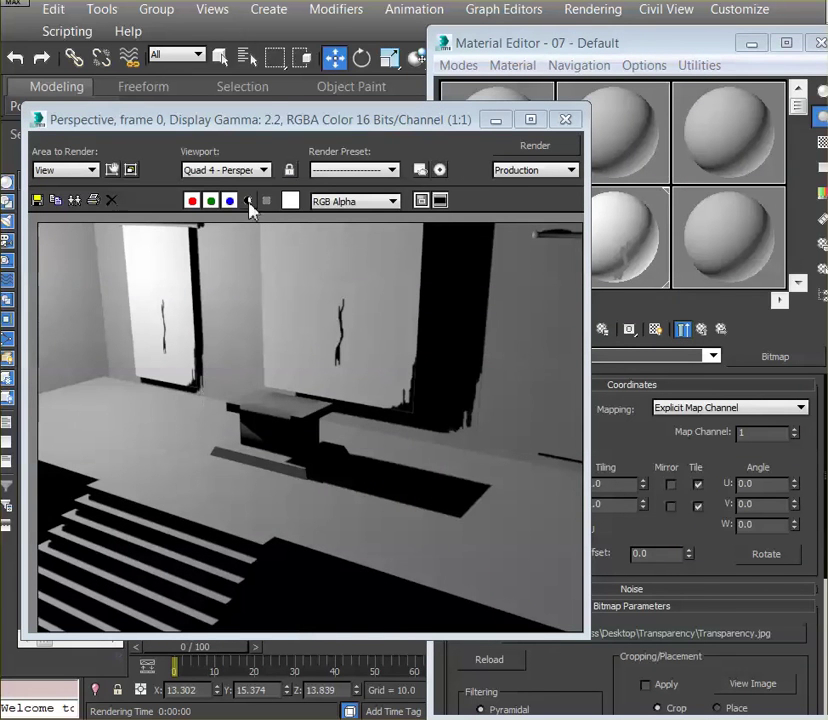
pyautogui.moveTo(255, 124); pyautogui.dragTo(273, 123)
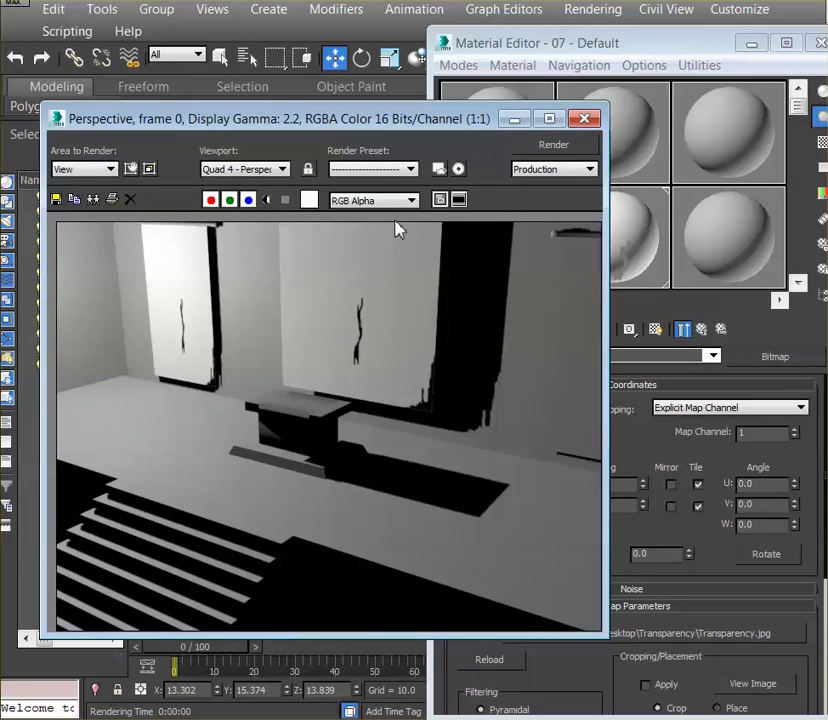
pyautogui.click(514, 122)
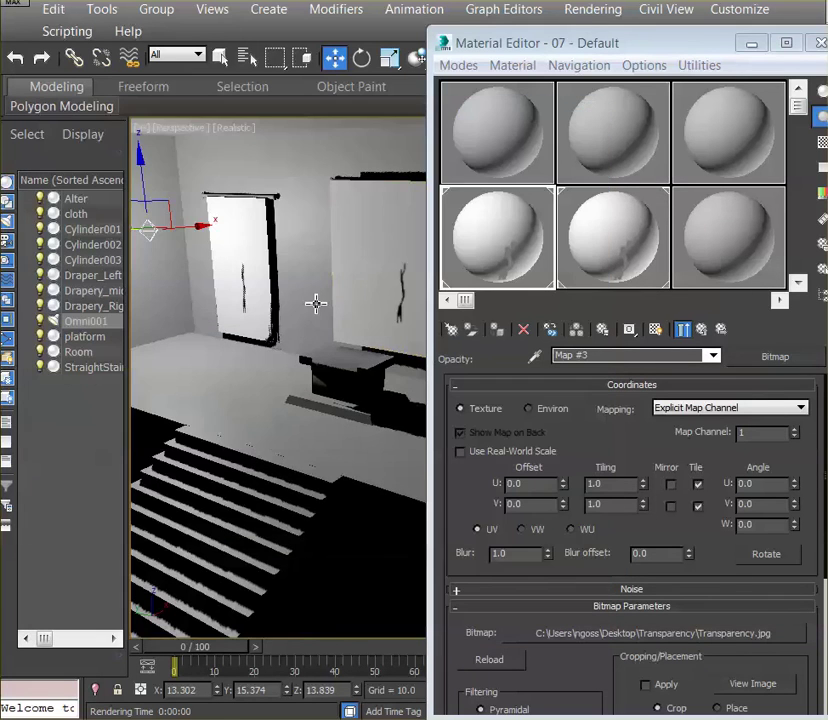
# Orbit the perspective view to inspect the draperies from another angle
pyautogui.hotkey('ctrl', 'r')
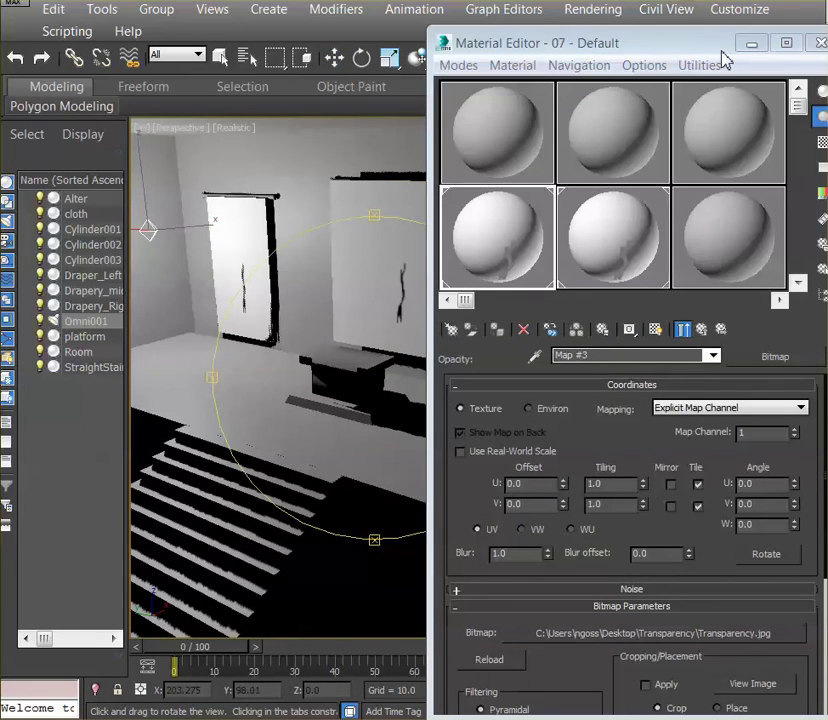